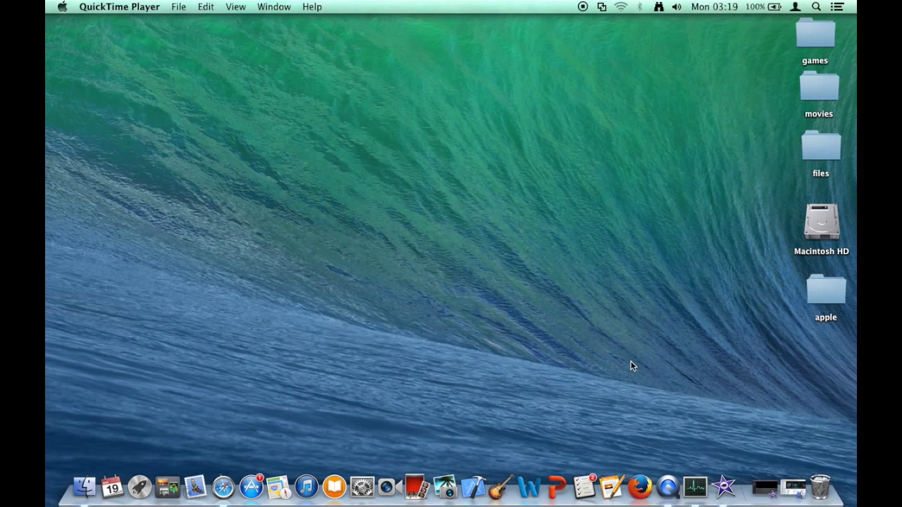
# Restore the minimized iMovie window from the Dock to show the empty wwdc event
pyautogui.click(718, 485)
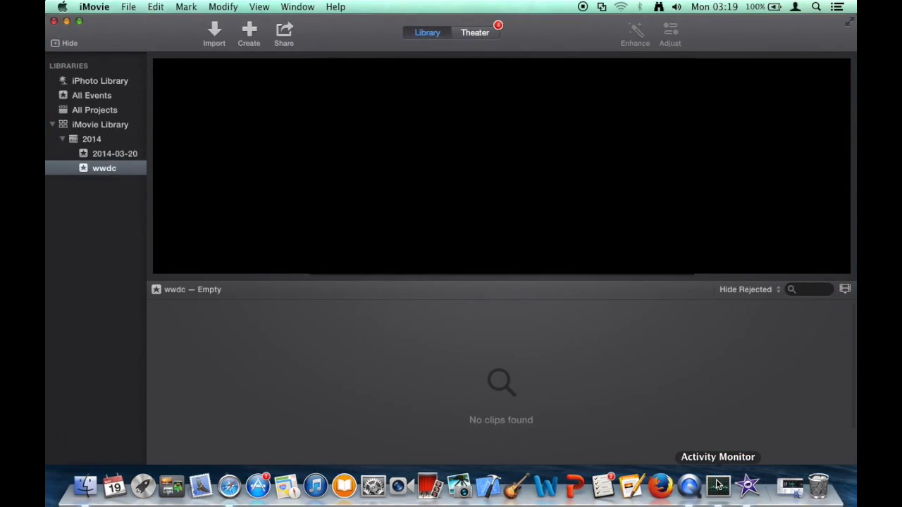
# Switch iMovie to full screen and choose File > New Trailer
pyautogui.click(850, 23)
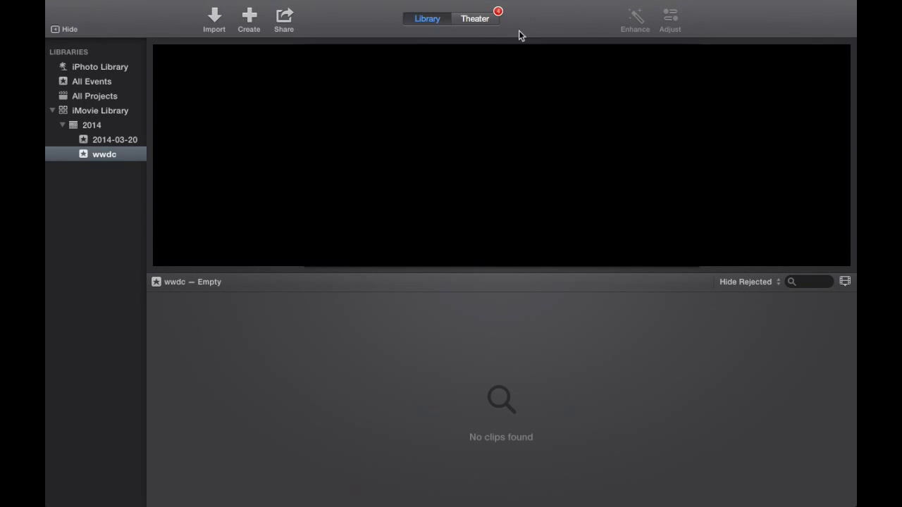
pyautogui.moveTo(179, 4)
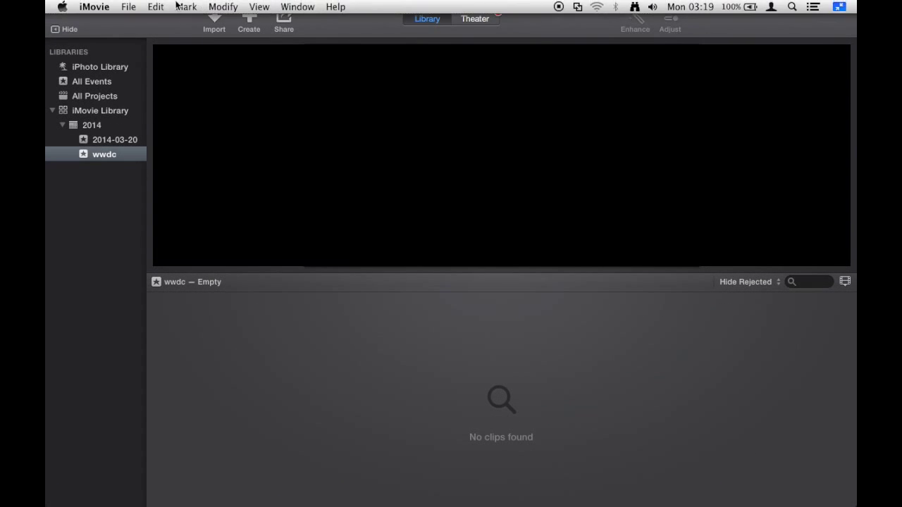
pyautogui.click(130, 9)
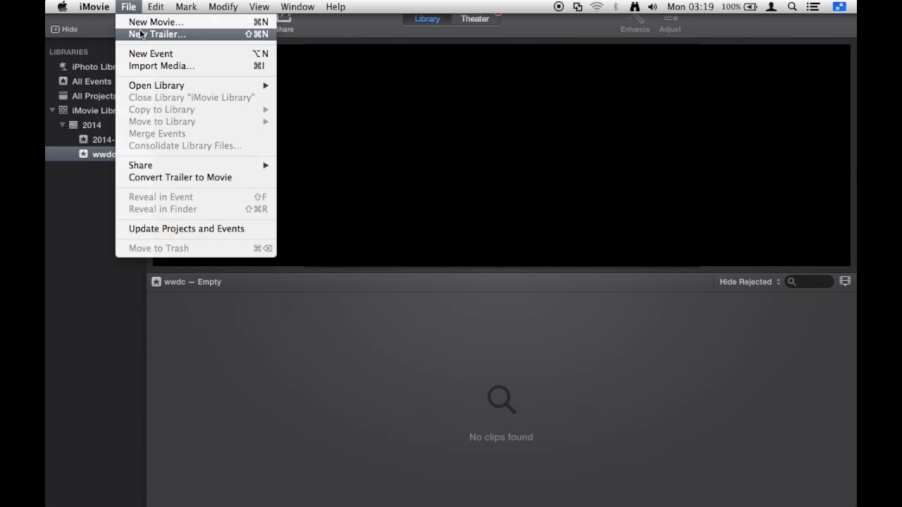
pyautogui.click(140, 32)
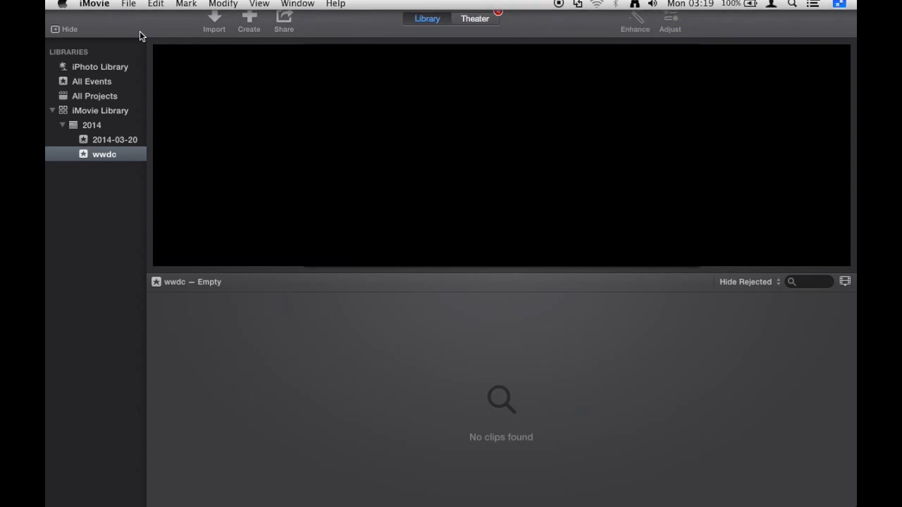
# Preview the Action, Bollywood and Teen trailer templates, ending on Teen
pyautogui.scroll(15, 323, 178)
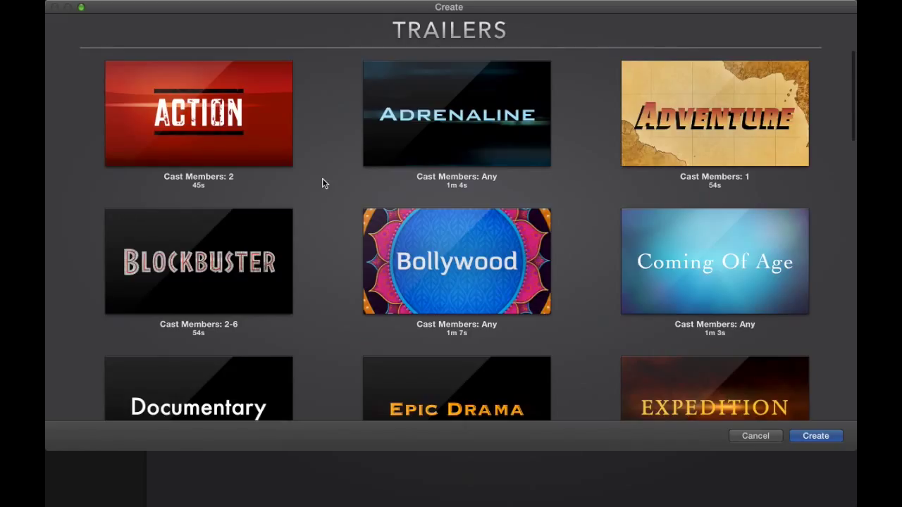
pyautogui.click(199, 113)
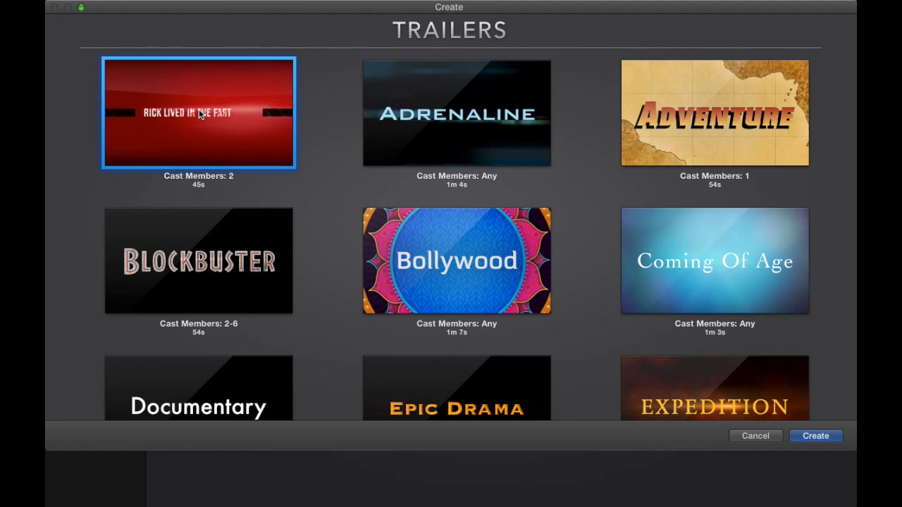
pyautogui.click(458, 265)
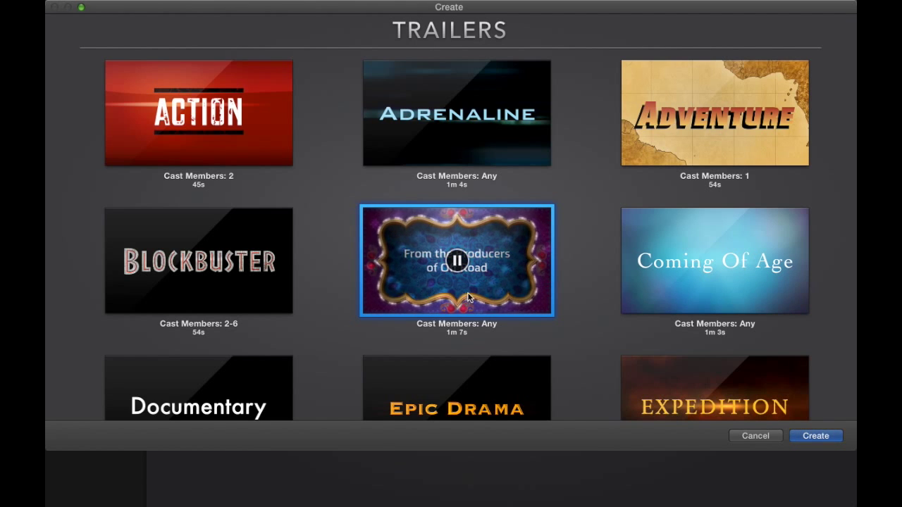
pyautogui.scroll(-10, 459, 260)
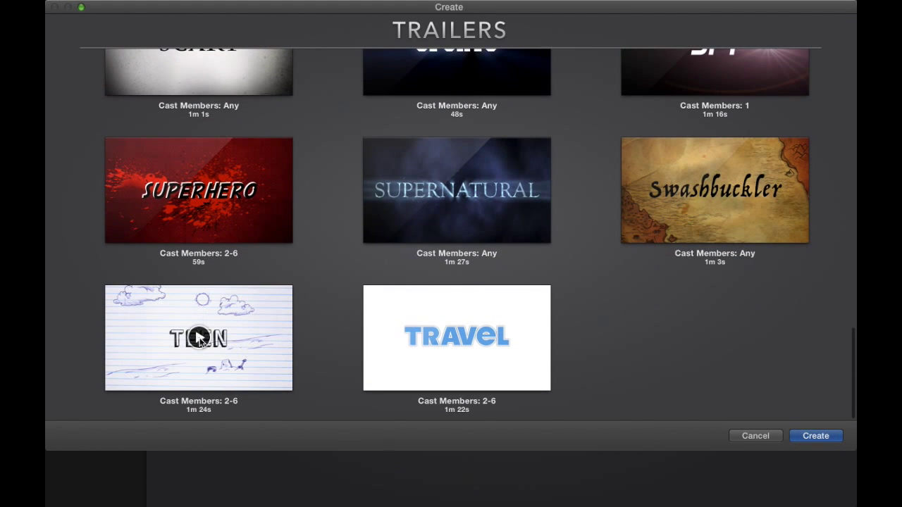
pyautogui.click(199, 338)
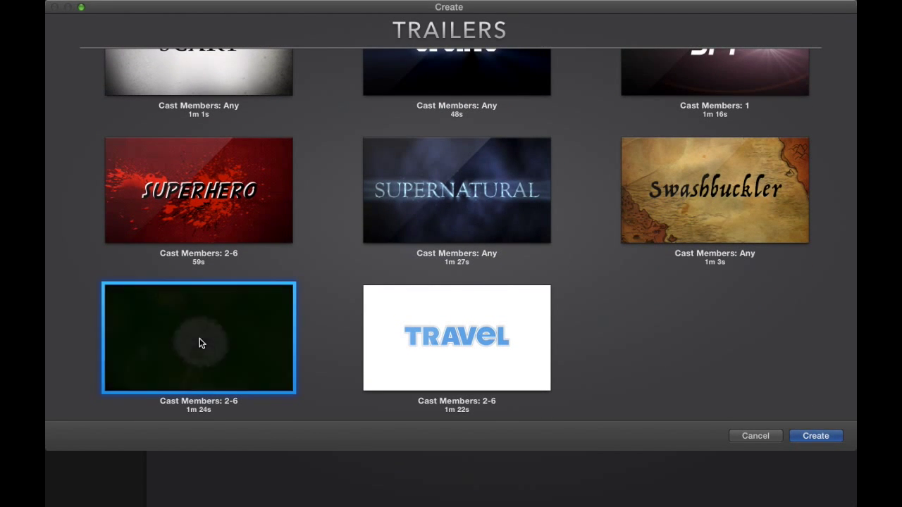
# Create the Teen trailer in the wwdc event and name it 'steve jobs'
pyautogui.click(816, 437)
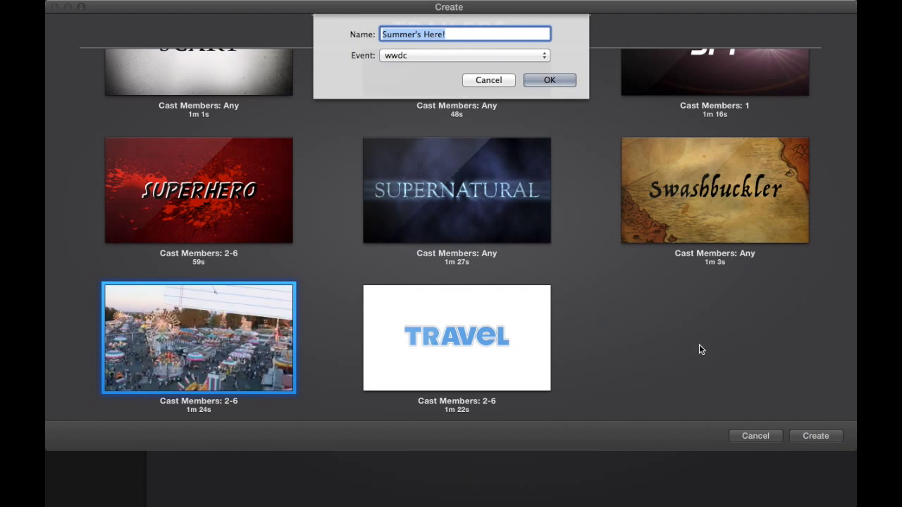
pyautogui.write('steve jobs')
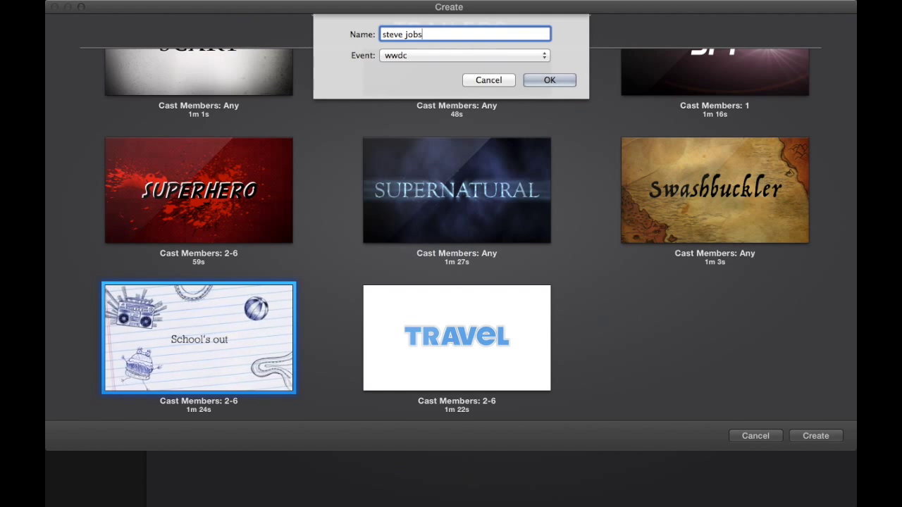
pyautogui.press('Return')
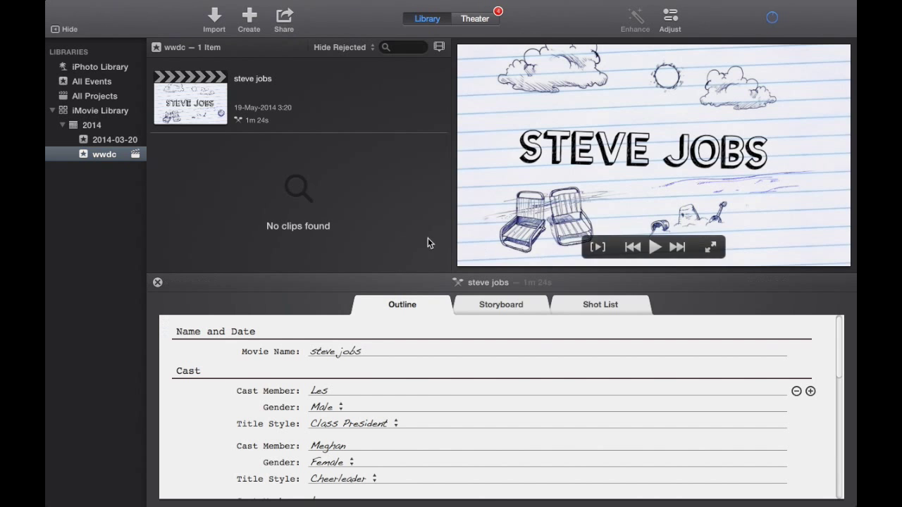
# Enter 'Steve Jobs' as the movie name in the trailer outline
pyautogui.moveTo(782, 4)
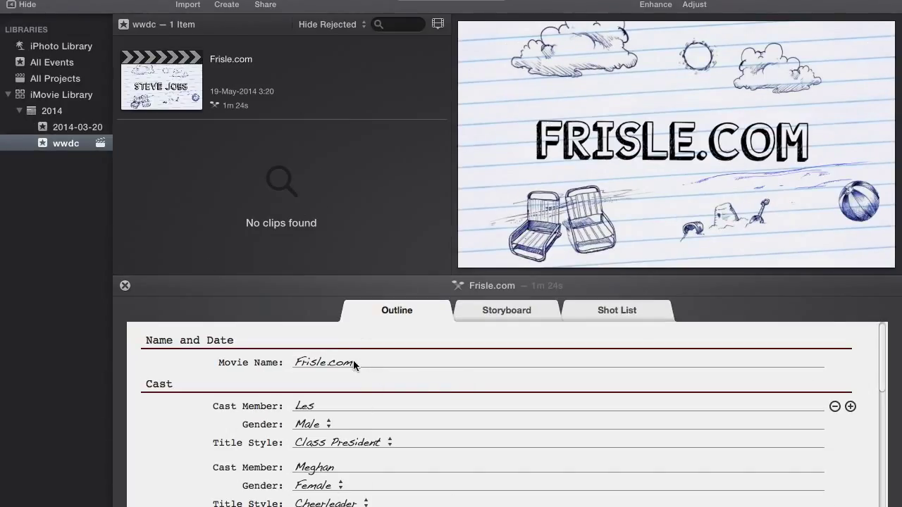
pyautogui.click(353, 360)
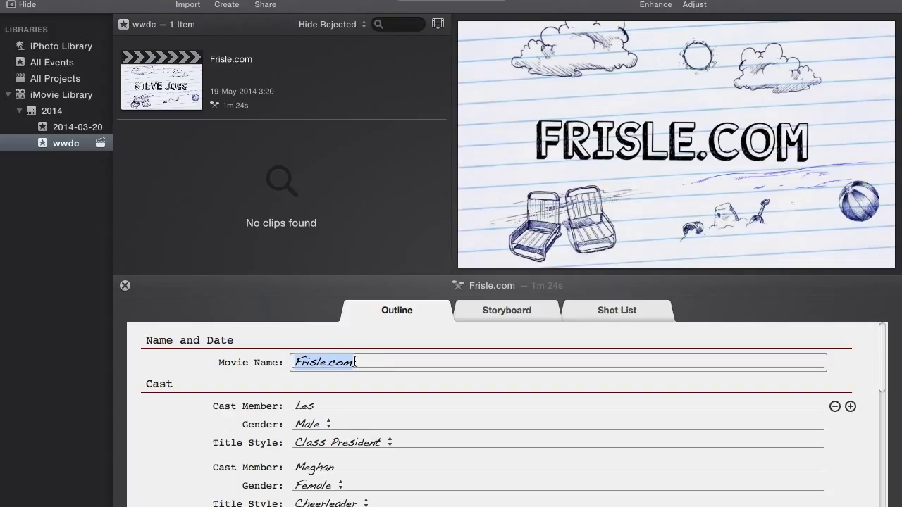
pyautogui.write('Steve')
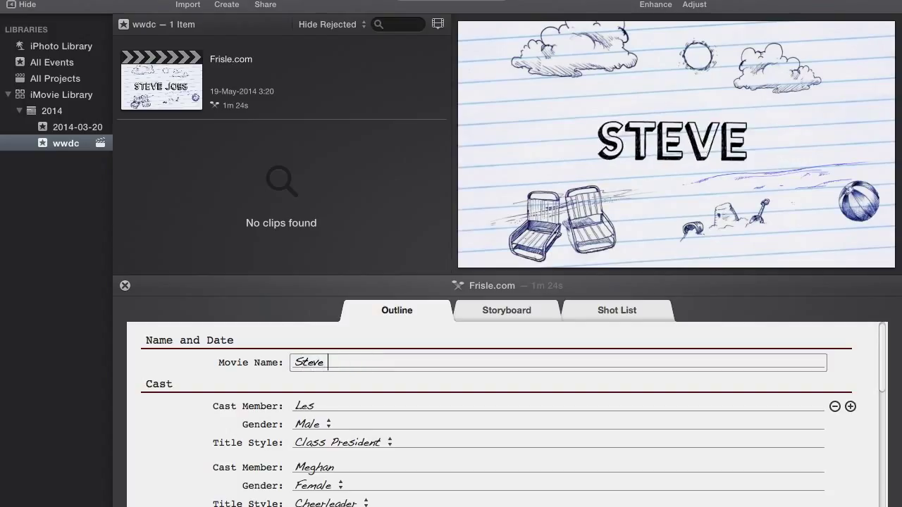
pyautogui.write(' Jobs')
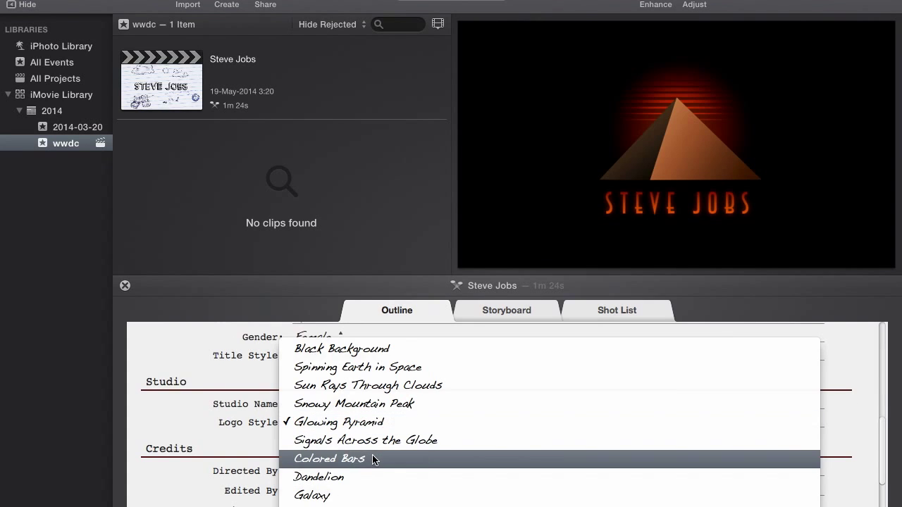
# Try Colored Bars, Sun Rays Through Clouds and Spinning Earth logo styles, settling on Galaxy
pyautogui.click(372, 454)
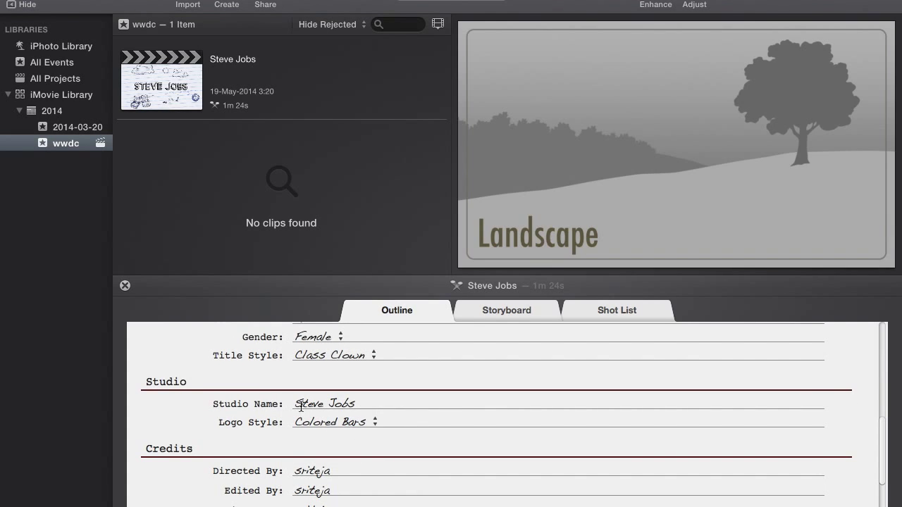
pyautogui.click(301, 406)
pyautogui.click(375, 422)
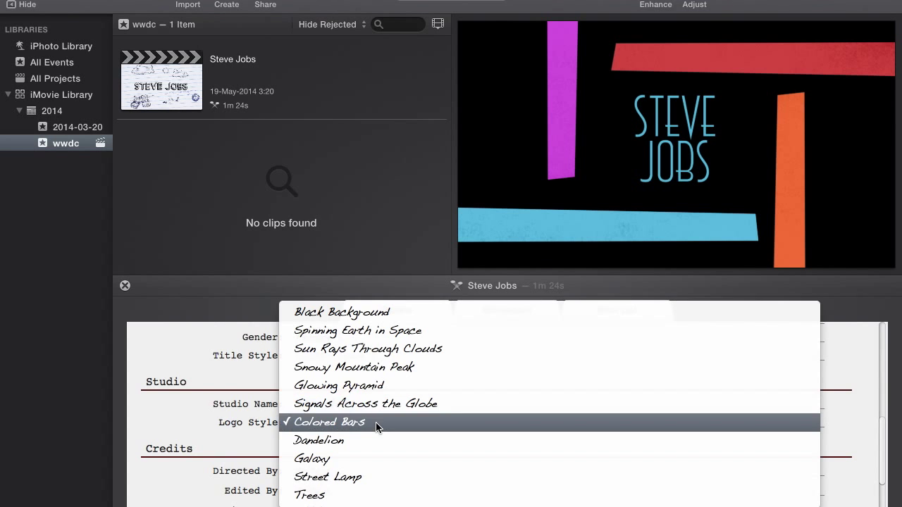
pyautogui.click(364, 352)
pyautogui.click(298, 405)
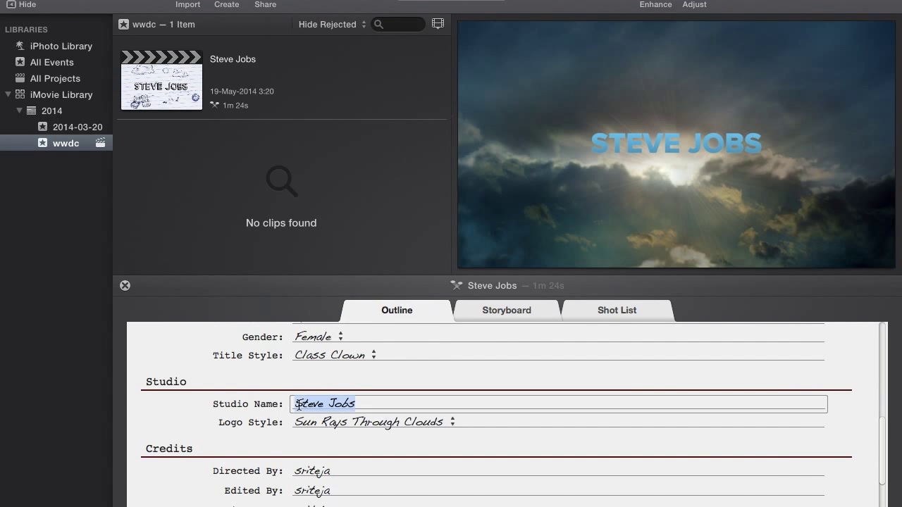
pyautogui.click(391, 423)
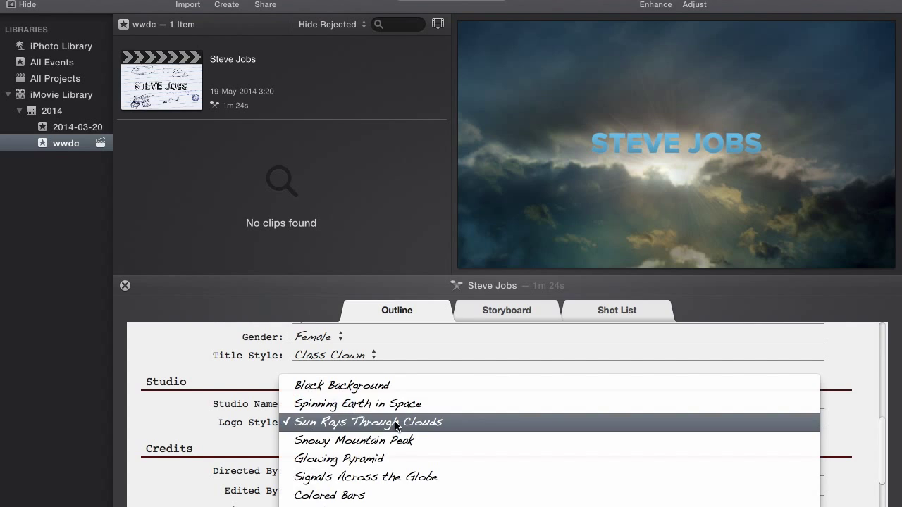
pyautogui.click(392, 405)
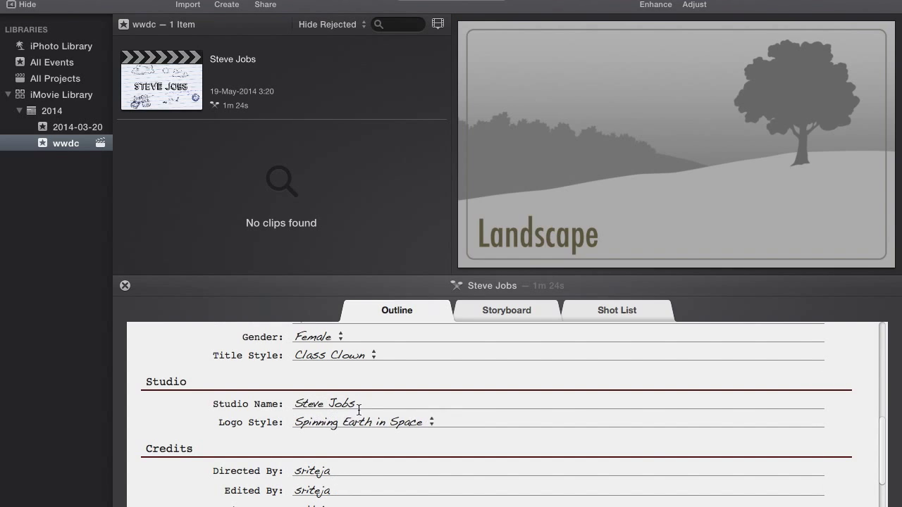
pyautogui.click(303, 406)
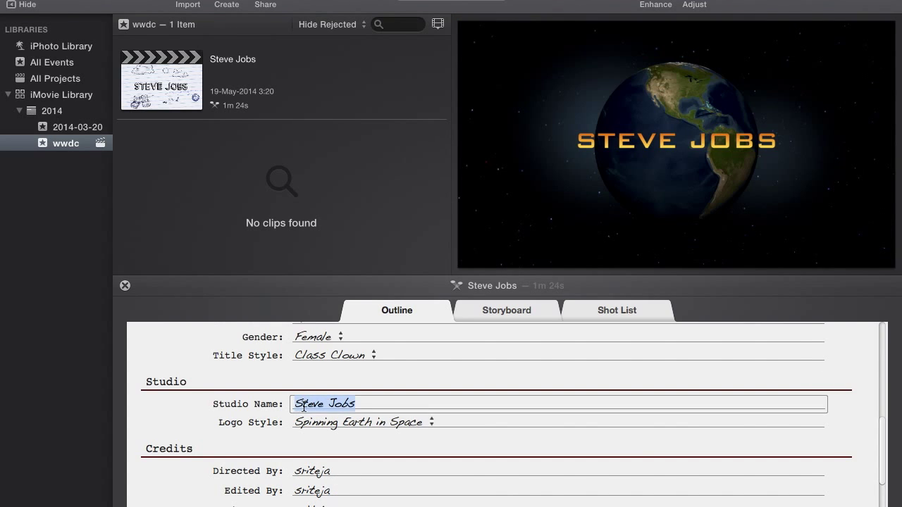
pyautogui.click(394, 422)
pyautogui.click(398, 412)
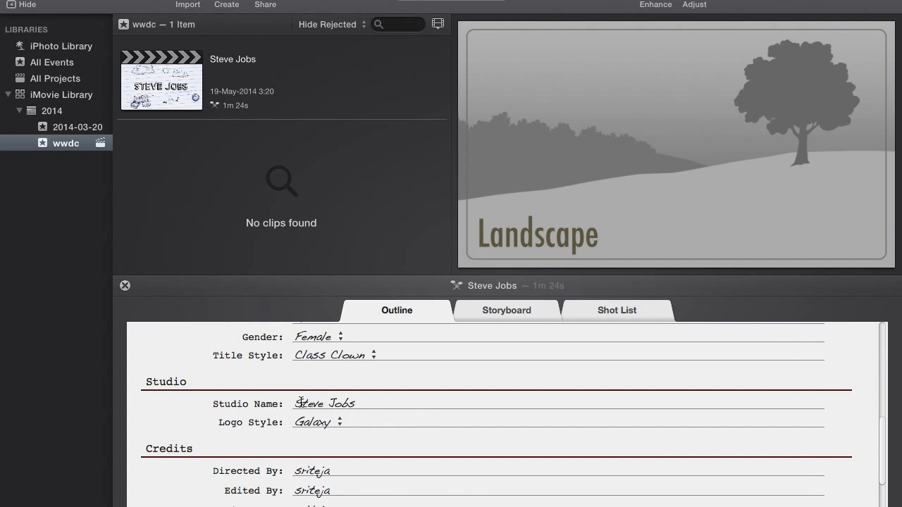
pyautogui.click(300, 403)
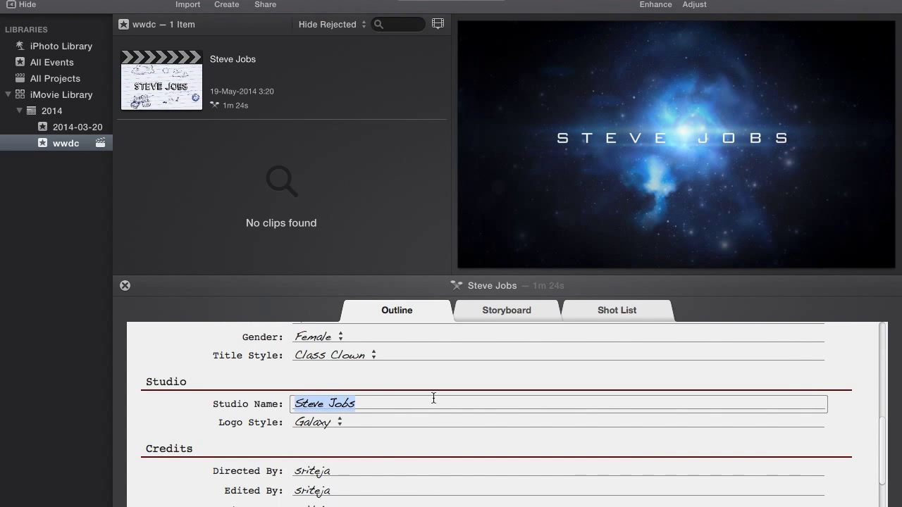
pyautogui.click(523, 310)
# Preview the Steve Jobs opening title and select the Landscape placeholder shot
pyautogui.click(747, 347)
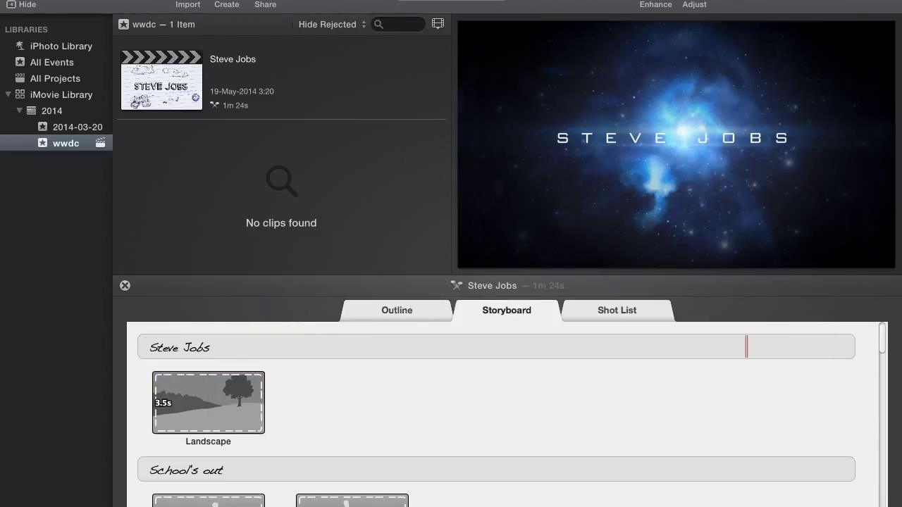
pyautogui.click(242, 399)
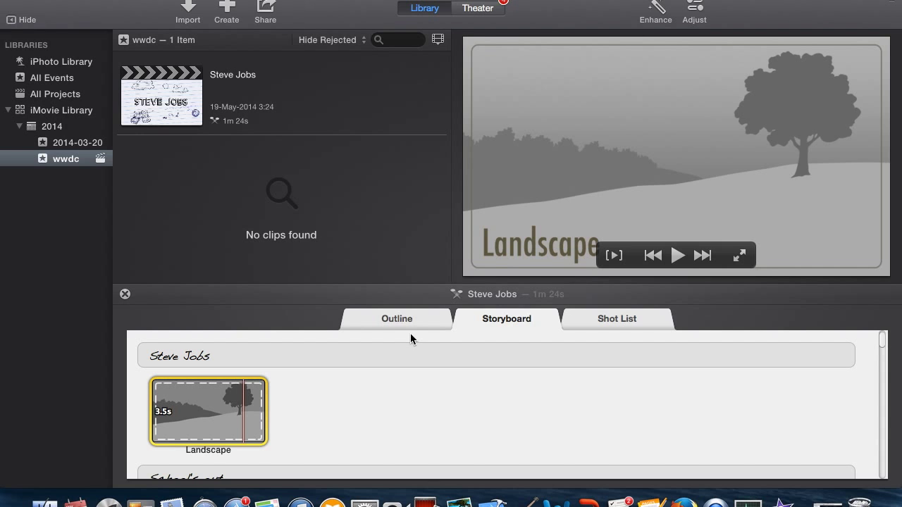
pyautogui.click(47, 500)
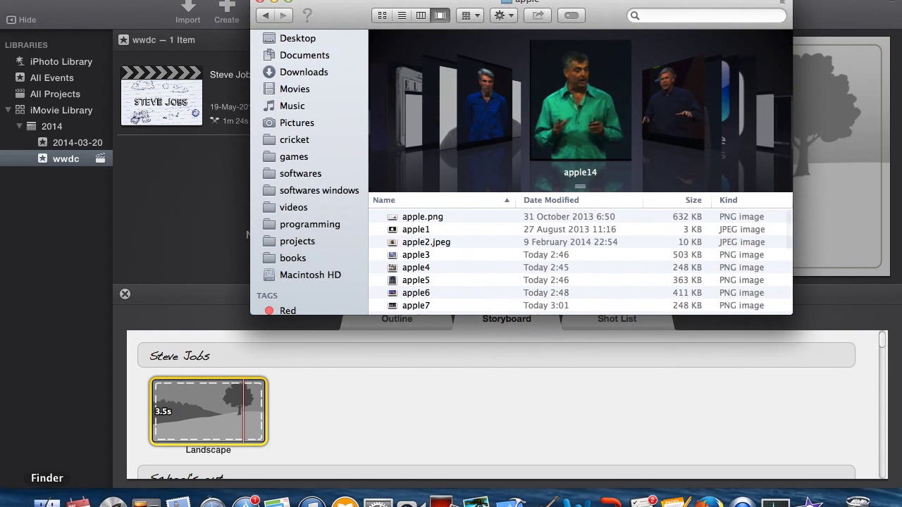
# Drag apple.png from the apple folder into the Landscape placeholder shot
pyautogui.scroll(2, 493, 256)
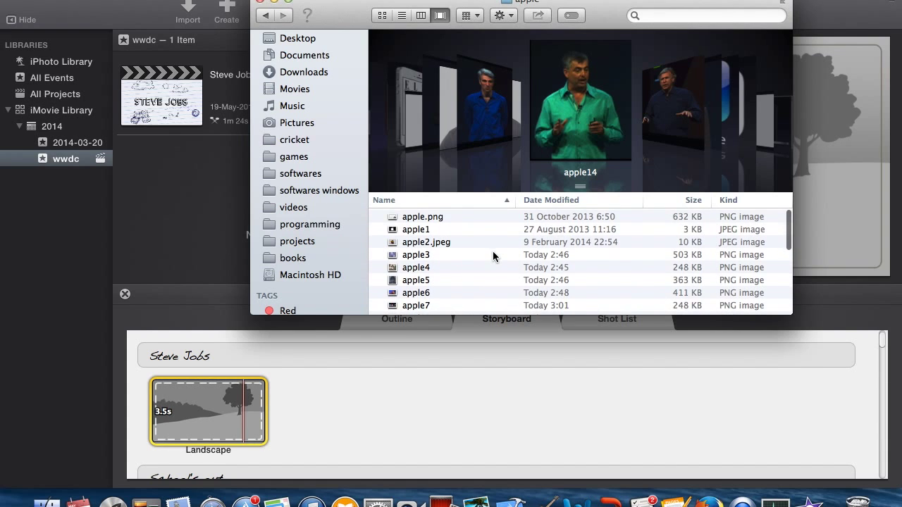
pyautogui.click(445, 217)
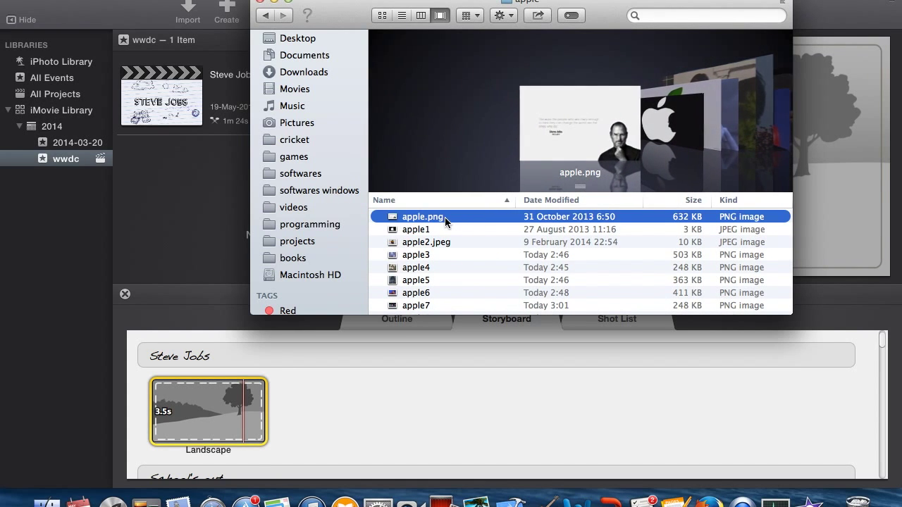
pyautogui.moveTo(444, 218); pyautogui.dragTo(246, 406)
pyautogui.click(318, 426)
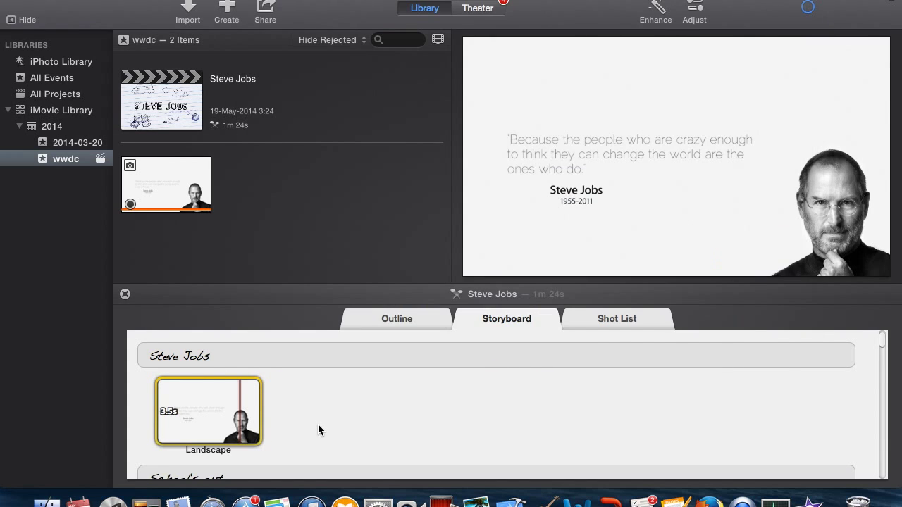
# Apply a Ken Burns crop to the quote photo, starting full-frame and ending on a tighter view
pyautogui.moveTo(563, 133)
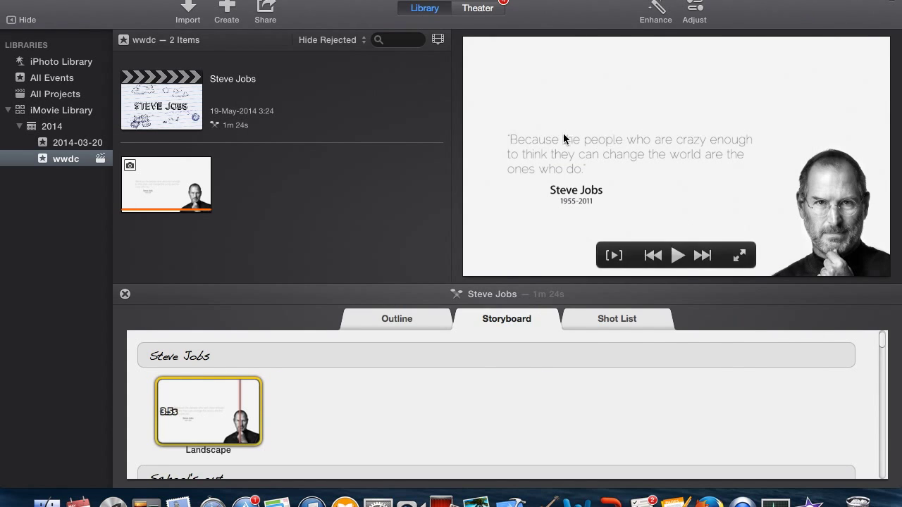
pyautogui.click(698, 9)
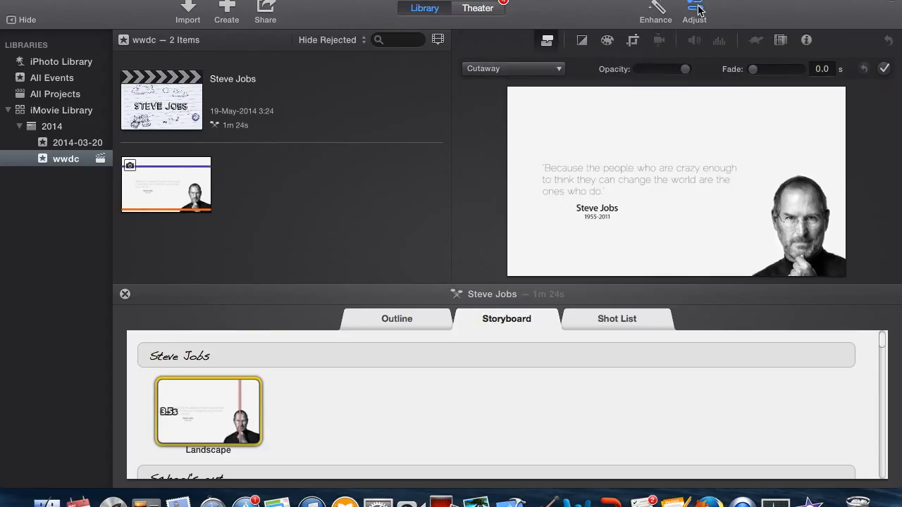
pyautogui.click(632, 40)
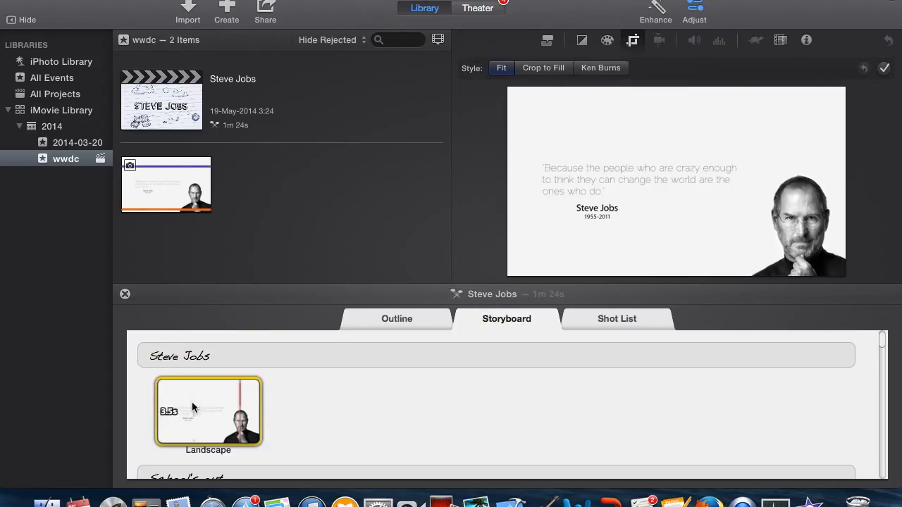
pyautogui.click(600, 69)
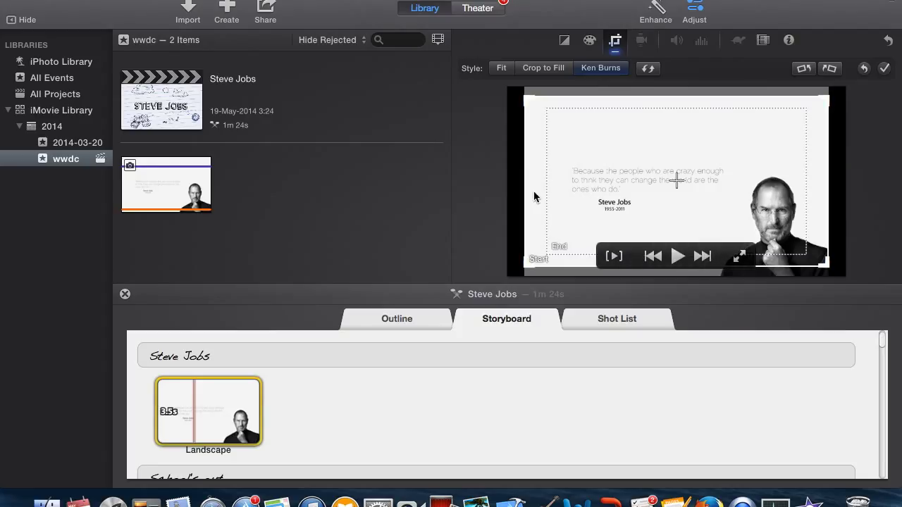
pyautogui.moveTo(529, 195); pyautogui.dragTo(519, 165)
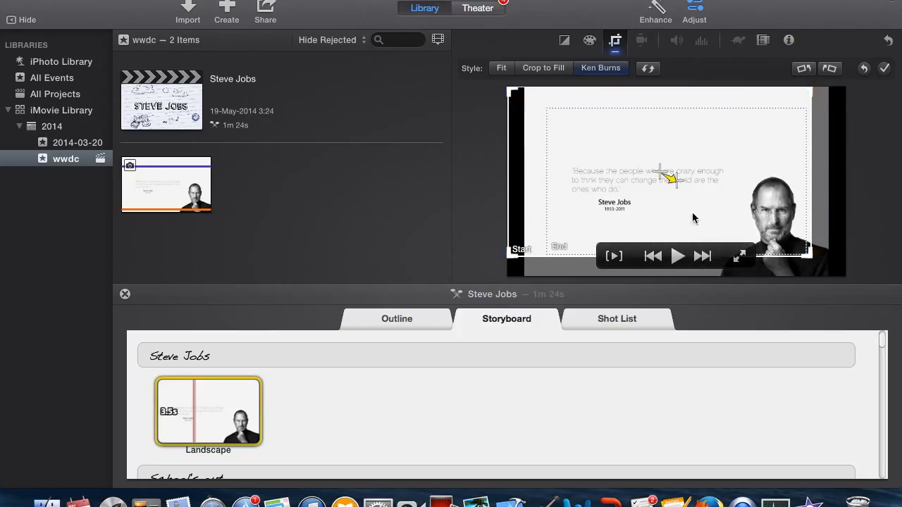
pyautogui.moveTo(811, 257); pyautogui.dragTo(846, 274)
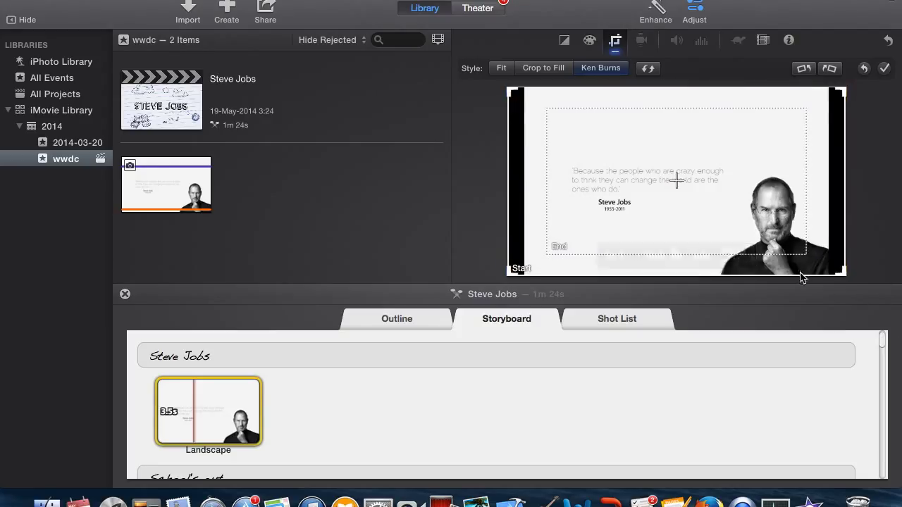
pyautogui.click(699, 182)
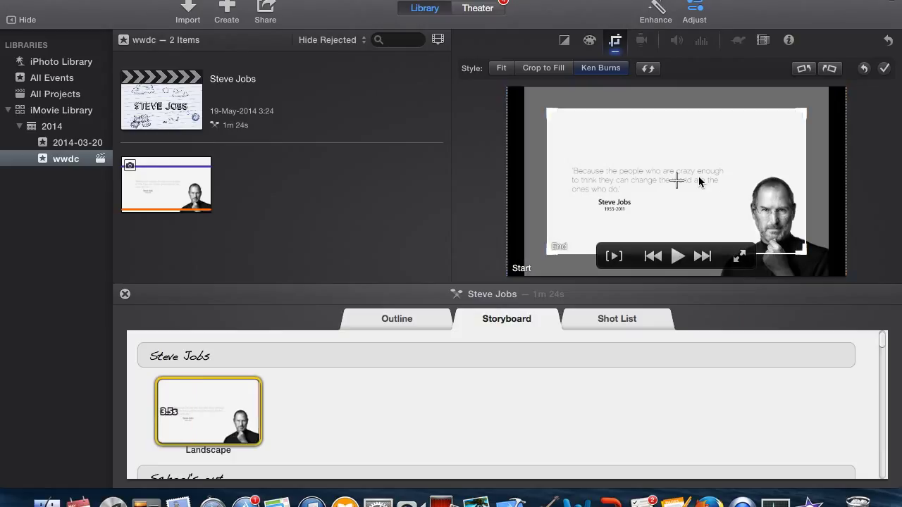
pyautogui.moveTo(699, 181); pyautogui.dragTo(666, 182)
pyautogui.click(705, 391)
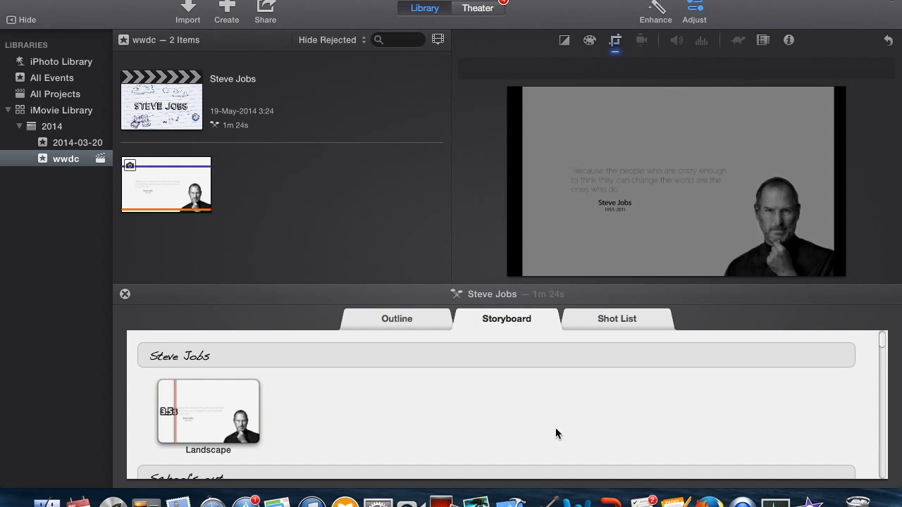
# Change the School's out title card text to 'One Company'
pyautogui.scroll(-4, 530, 433)
pyautogui.scroll(3, 531, 433)
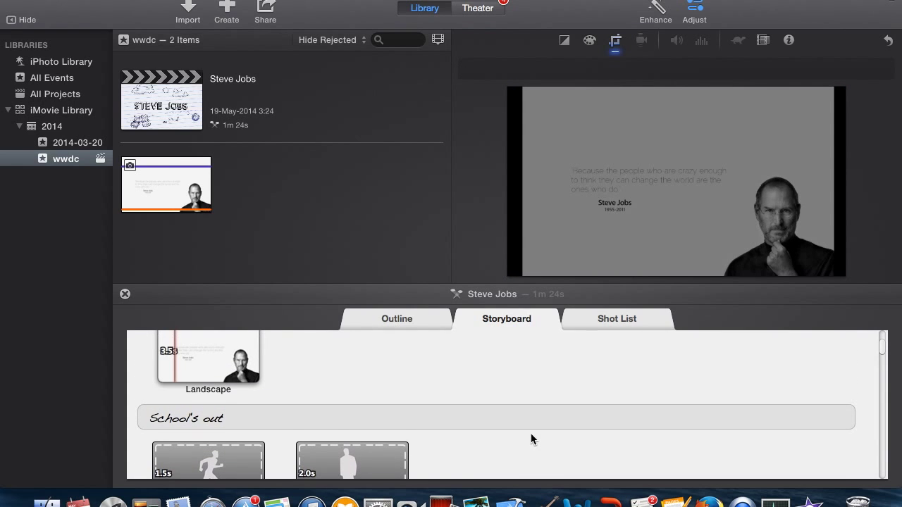
pyautogui.click(229, 420)
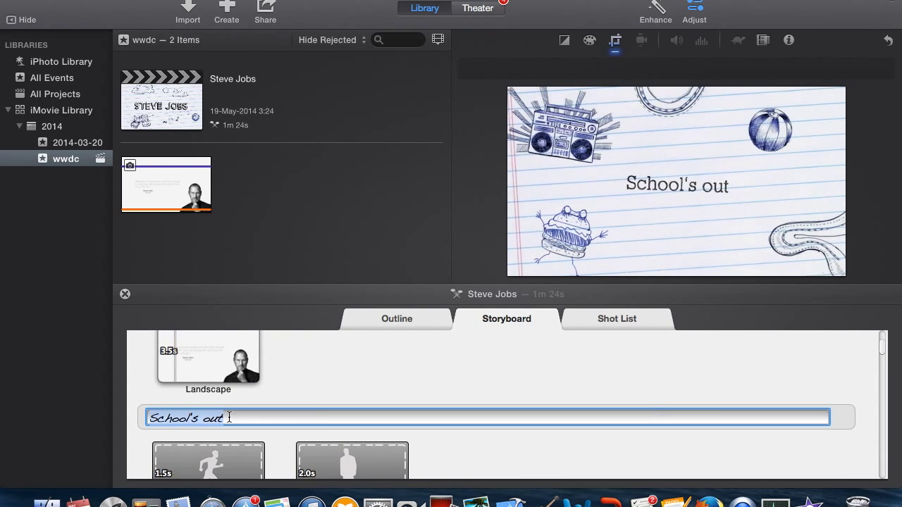
pyautogui.write('O')
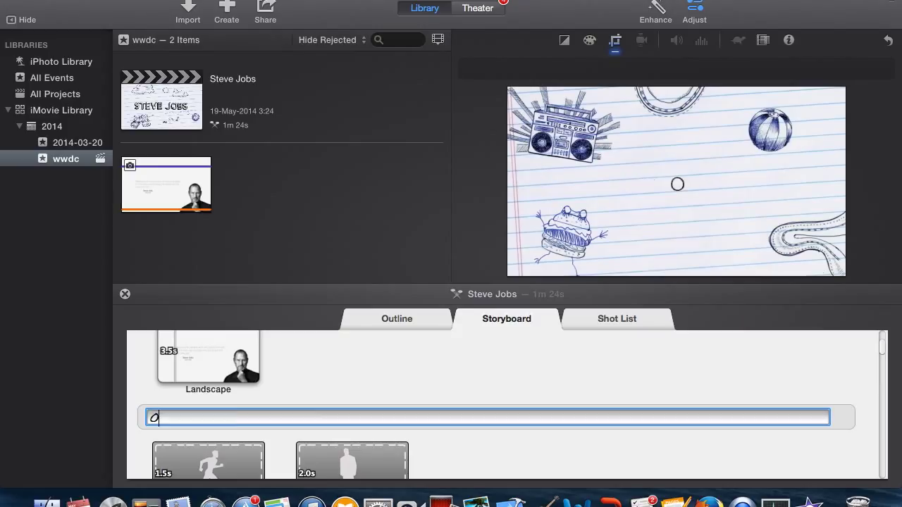
pyautogui.write('ne Company')
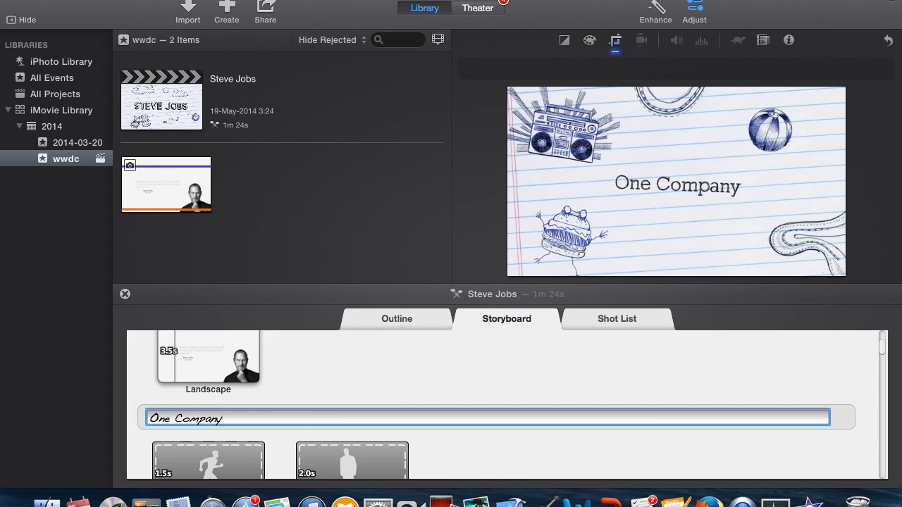
pyautogui.hotkey('ctrl', 'Up')
# Drag apple1 into the Action shot and apple2.jpeg into the Wide shot
pyautogui.click(712, 189)
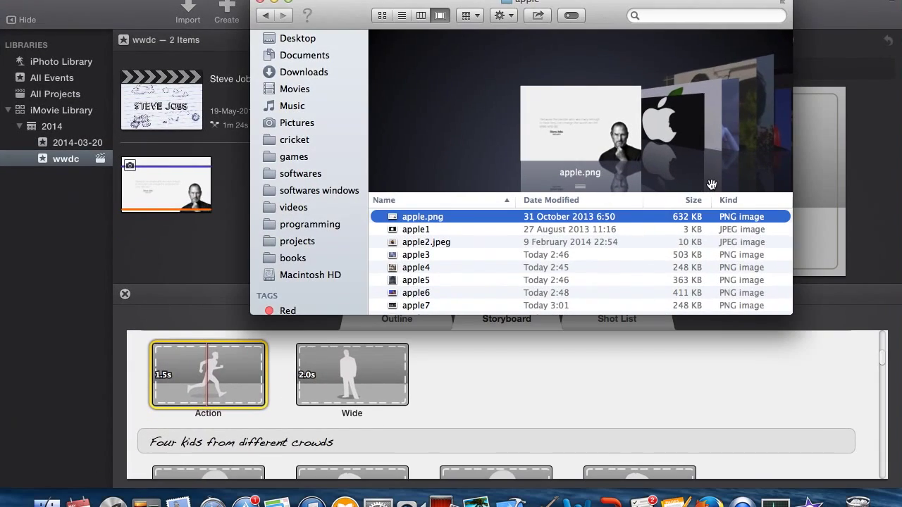
pyautogui.click(462, 230)
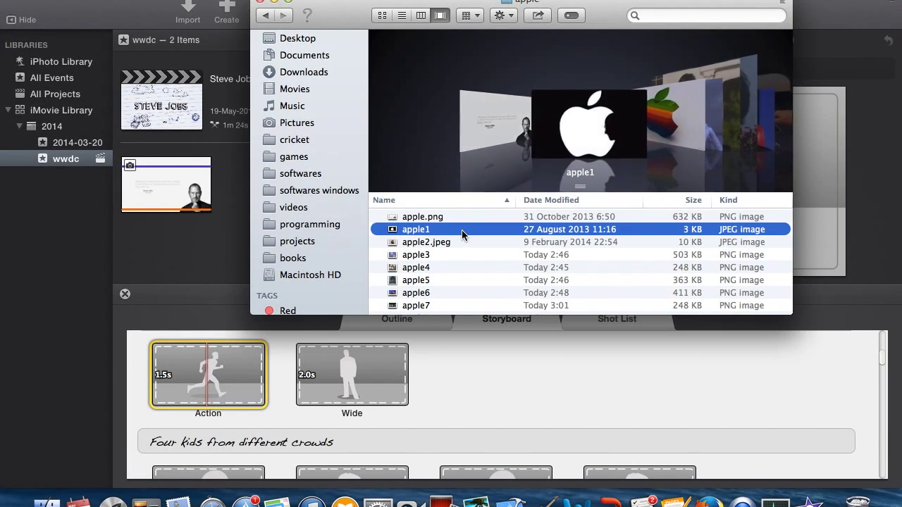
pyautogui.moveTo(462, 230); pyautogui.dragTo(240, 385)
pyautogui.moveTo(447, 242); pyautogui.dragTo(376, 378)
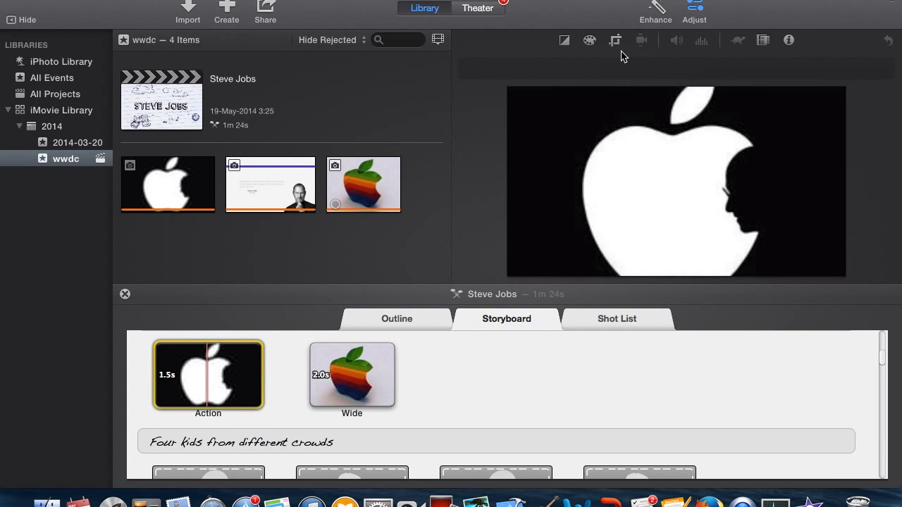
pyautogui.click(615, 40)
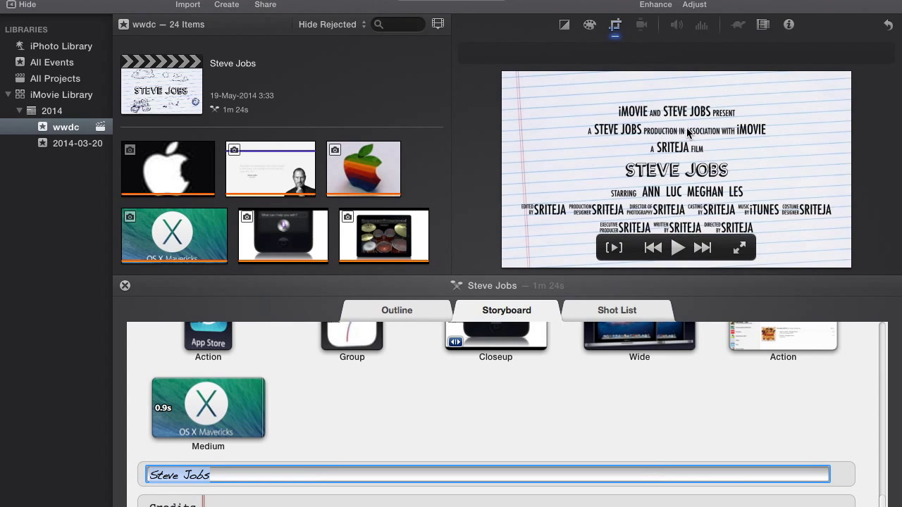
pyautogui.click(417, 311)
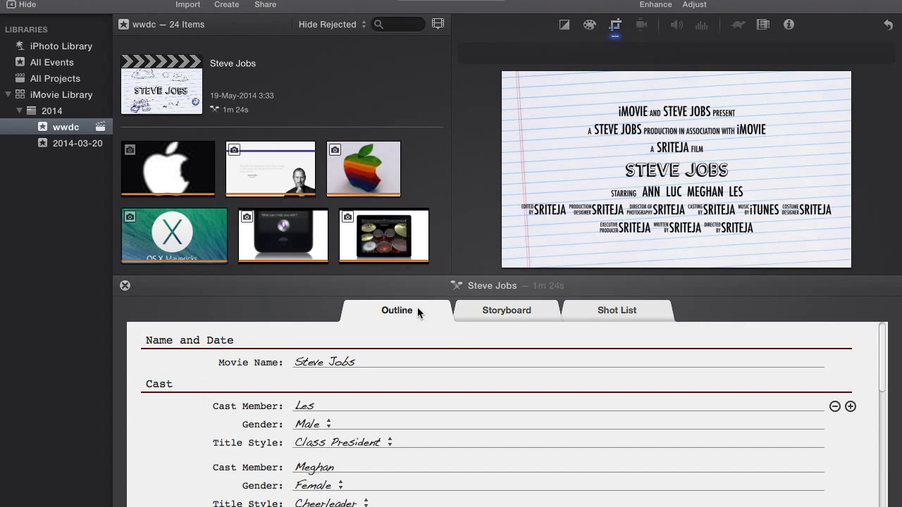
pyautogui.scroll(-8, 371, 437)
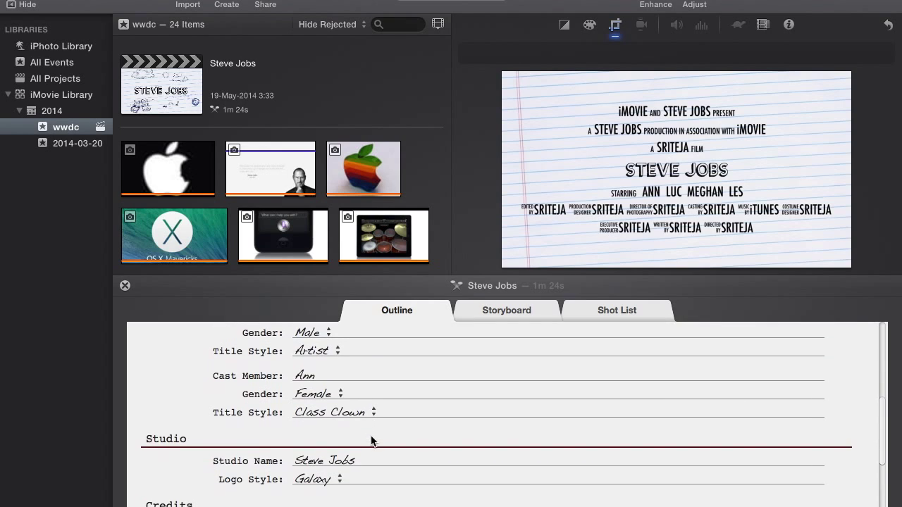
pyautogui.scroll(-6, 371, 439)
pyautogui.click(294, 355)
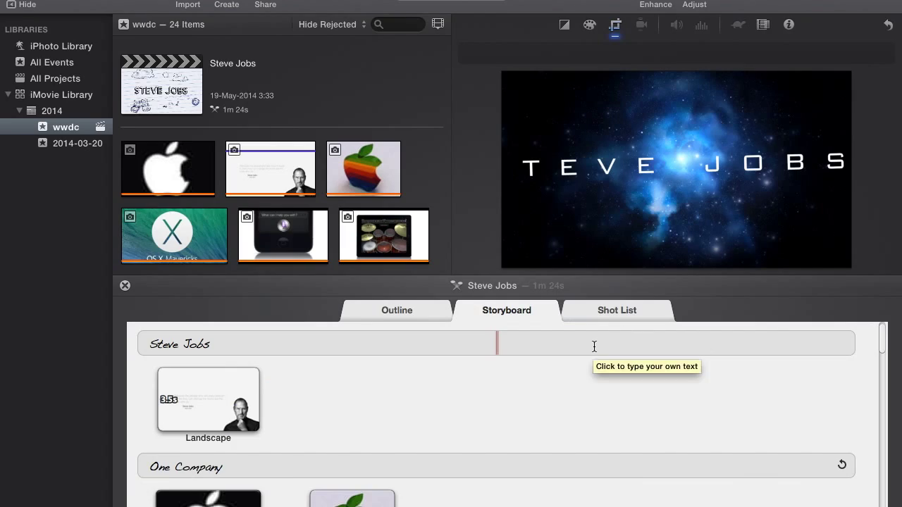
# Review the Shot List by cast member, then choose Share > File for the trailer
pyautogui.click(614, 313)
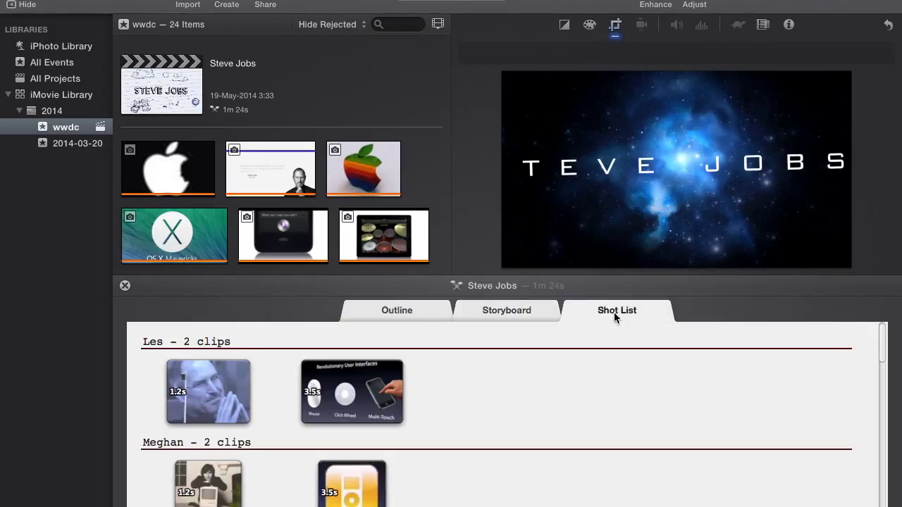
pyautogui.click(270, 4)
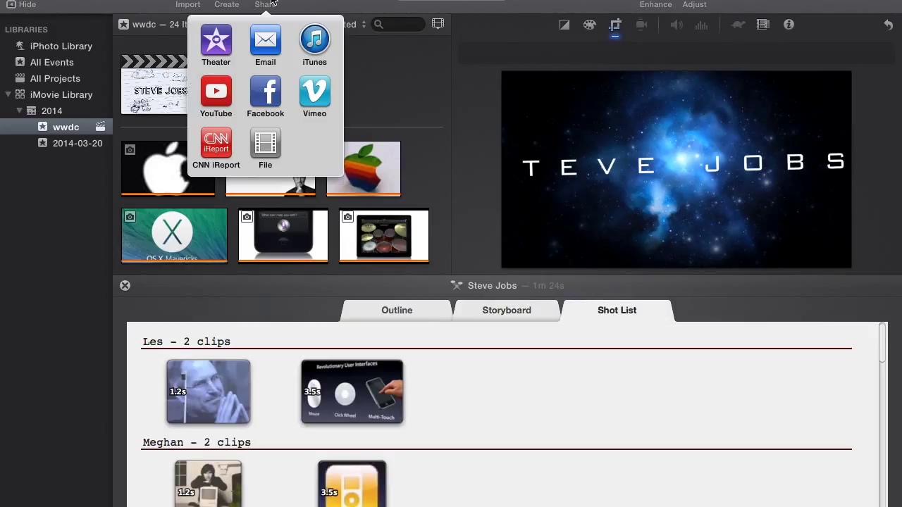
pyautogui.click(266, 146)
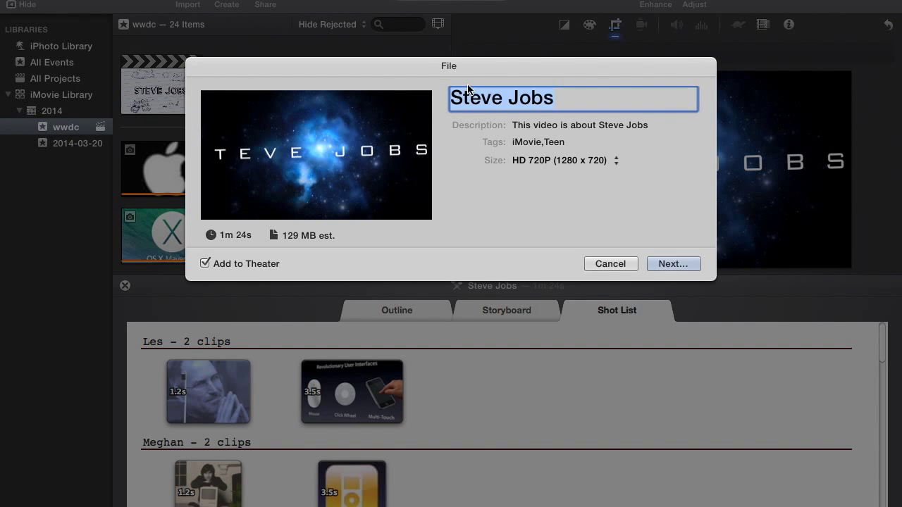
# Title the file export 'Steve Jobs Memorial' and keep the size at HD 720P (1280 x 720)
pyautogui.write('S')
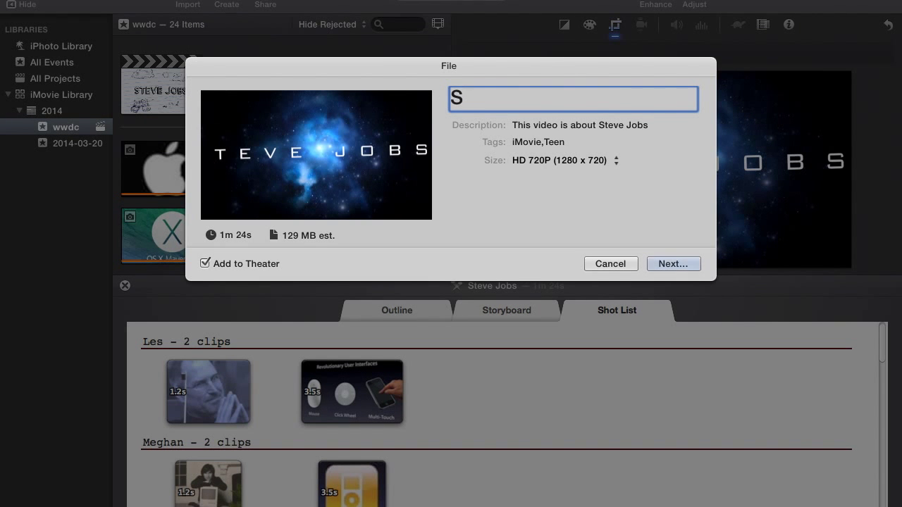
pyautogui.write('teve Jobs')
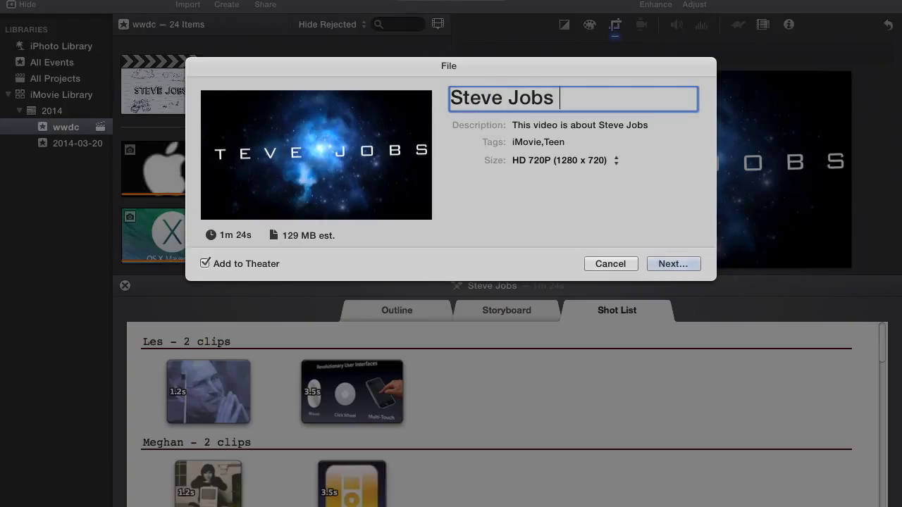
pyautogui.write(' Memo')
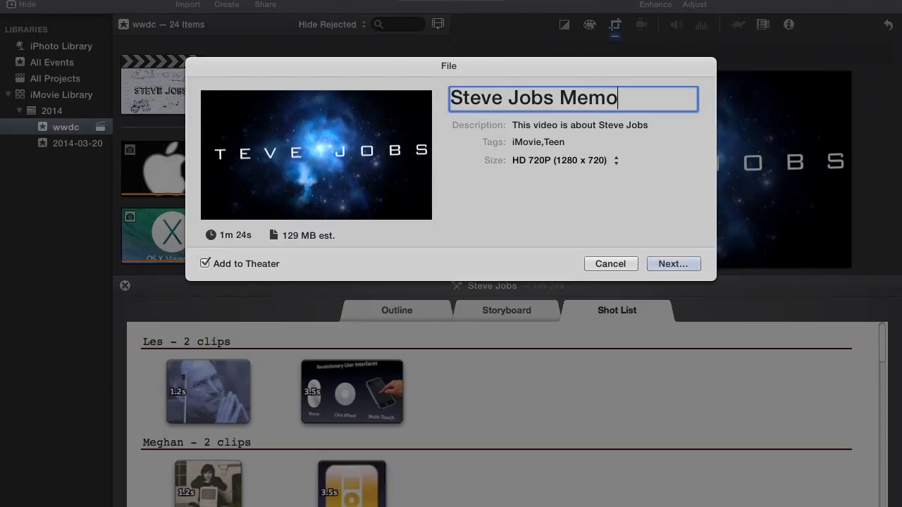
pyautogui.write('rial')
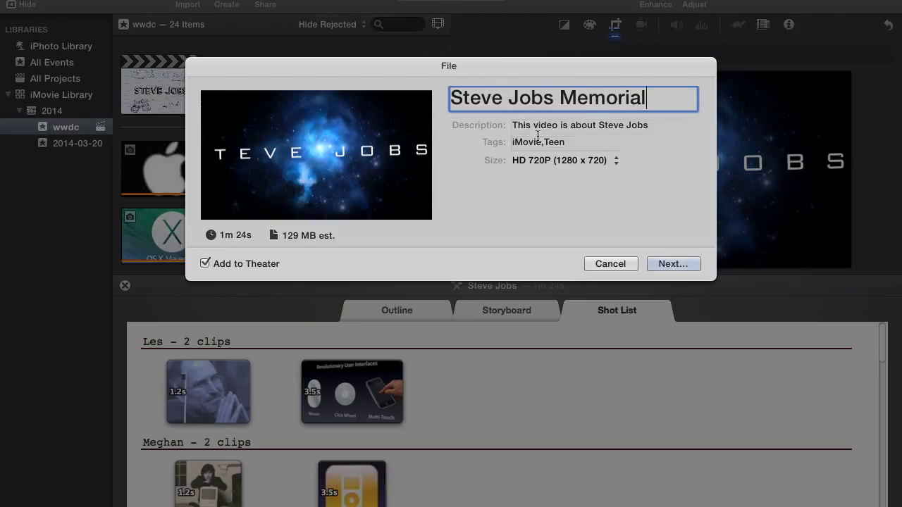
pyautogui.click(535, 143)
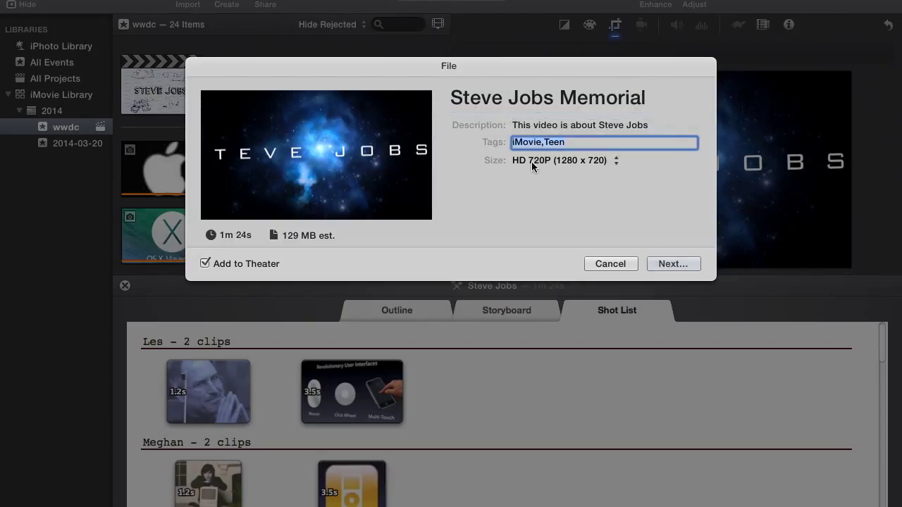
pyautogui.click(533, 164)
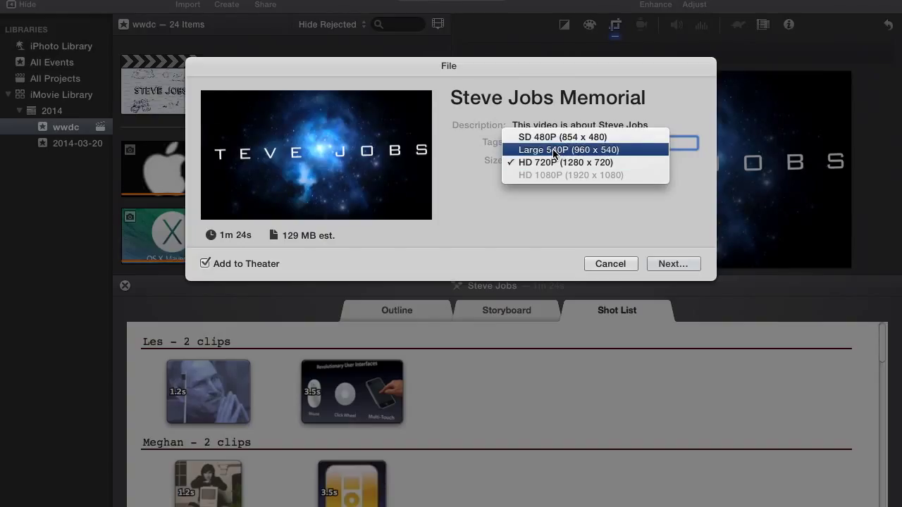
pyautogui.click(564, 162)
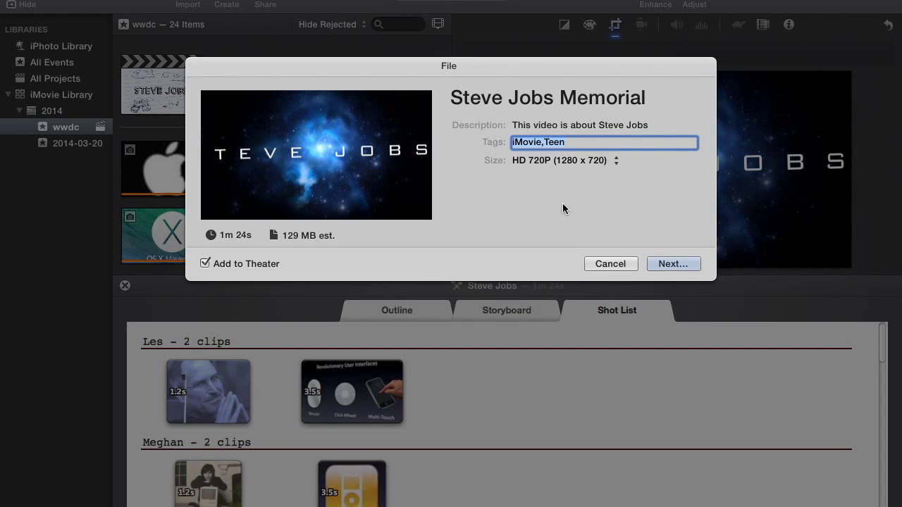
# Save the Steve Jobs Memorial movie file to the Desktop
pyautogui.click(664, 265)
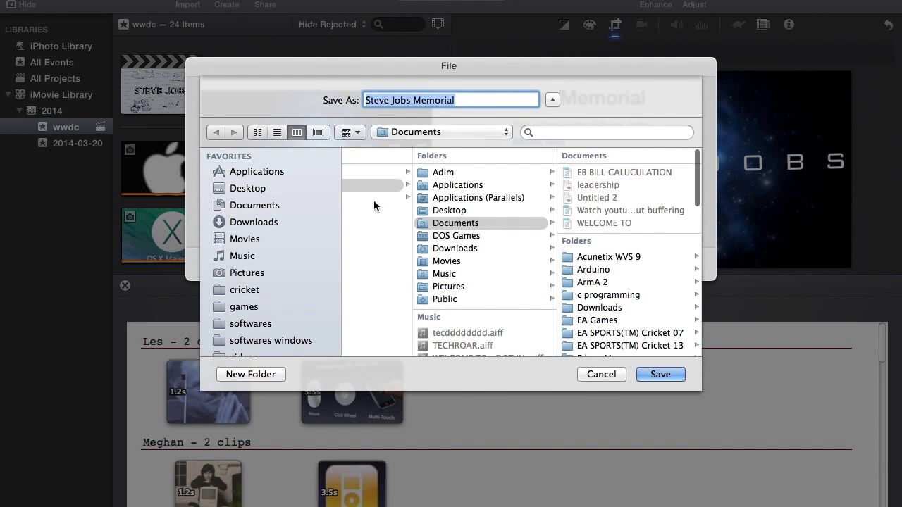
pyautogui.click(263, 188)
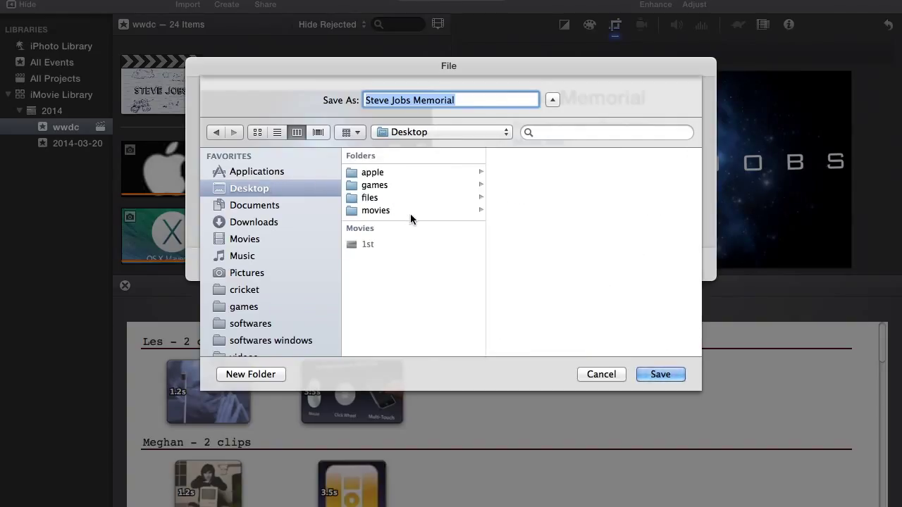
pyautogui.click(662, 375)
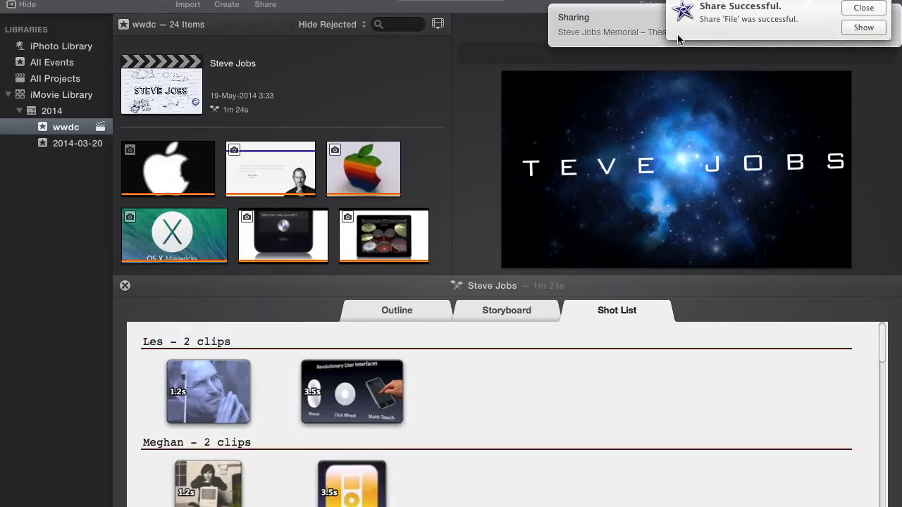
# Reveal Steve Jobs Memorial.mp4 in Finder and place it on the desktop
pyautogui.click(856, 27)
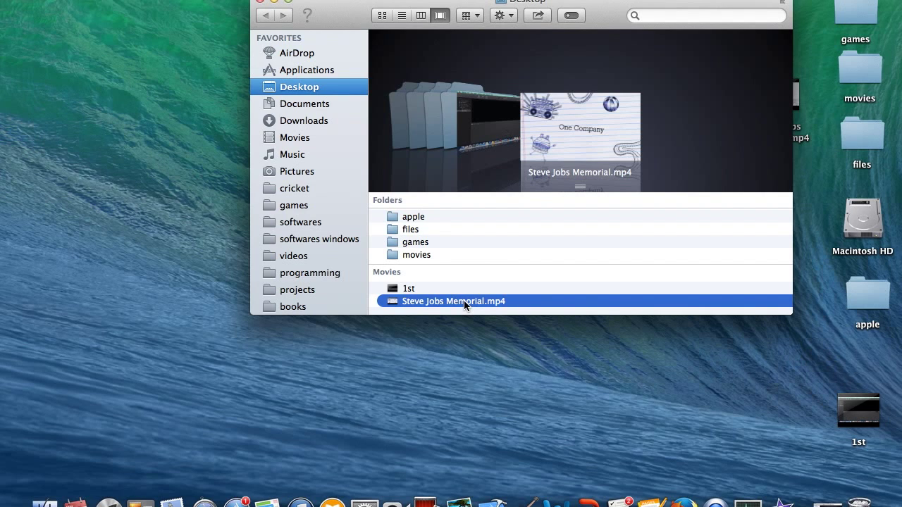
pyautogui.moveTo(464, 300); pyautogui.dragTo(338, 376)
pyautogui.click(260, 2)
pyautogui.moveTo(768, 123); pyautogui.dragTo(614, 172)
# Open Steve Jobs Memorial.mp4 from the desktop with VLC
pyautogui.rightClick(614, 173)
pyautogui.moveTo(620, 201)
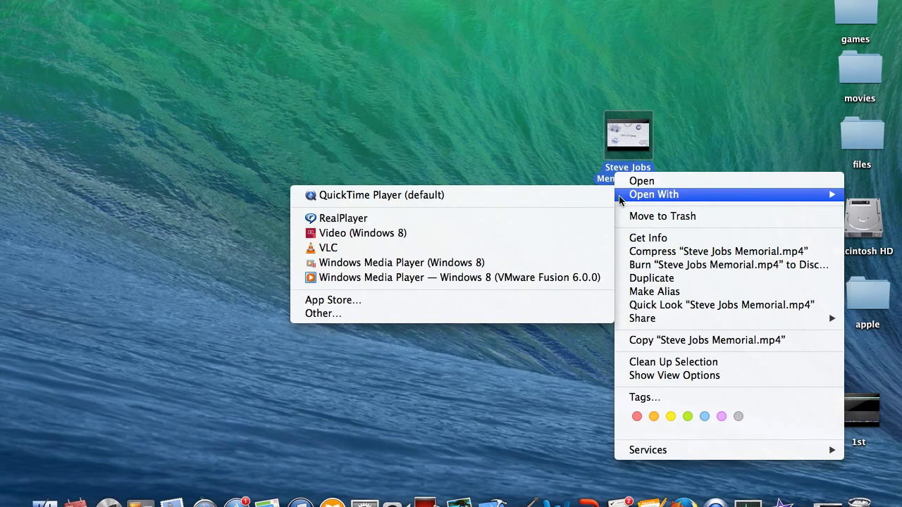
pyautogui.click(557, 248)
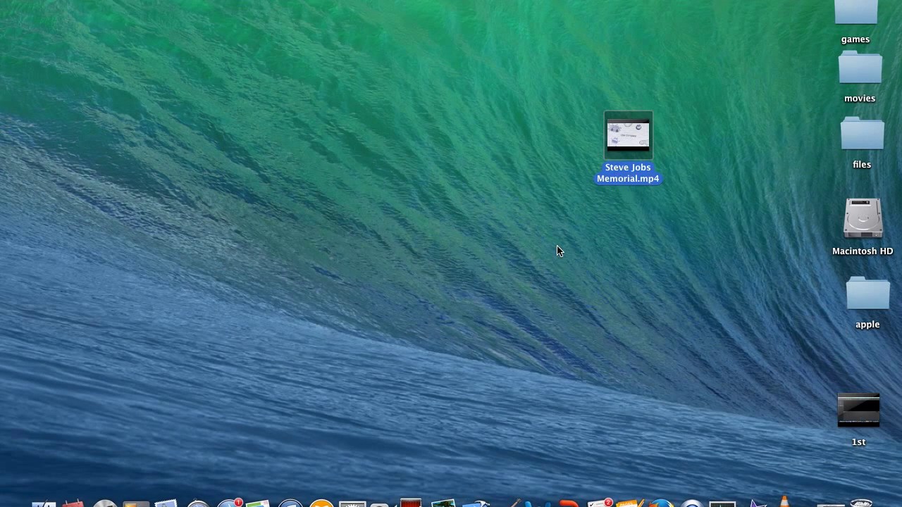